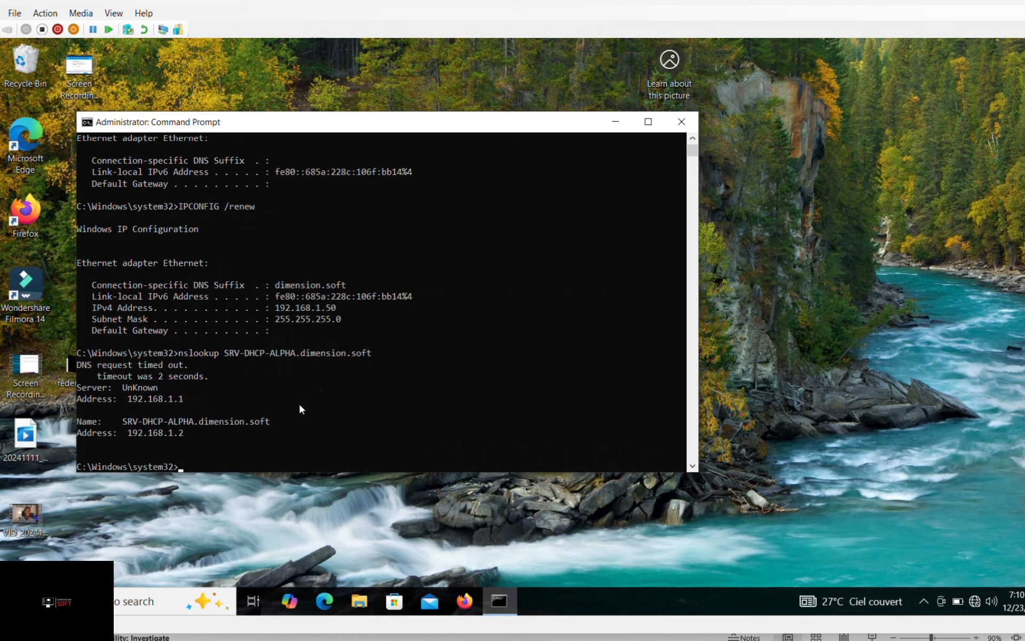
# Step: Release the Windows client's DHCP lease with ipconfig /release and request a new one with IPCONFIG /renew
pyautogui.click(197, 469)
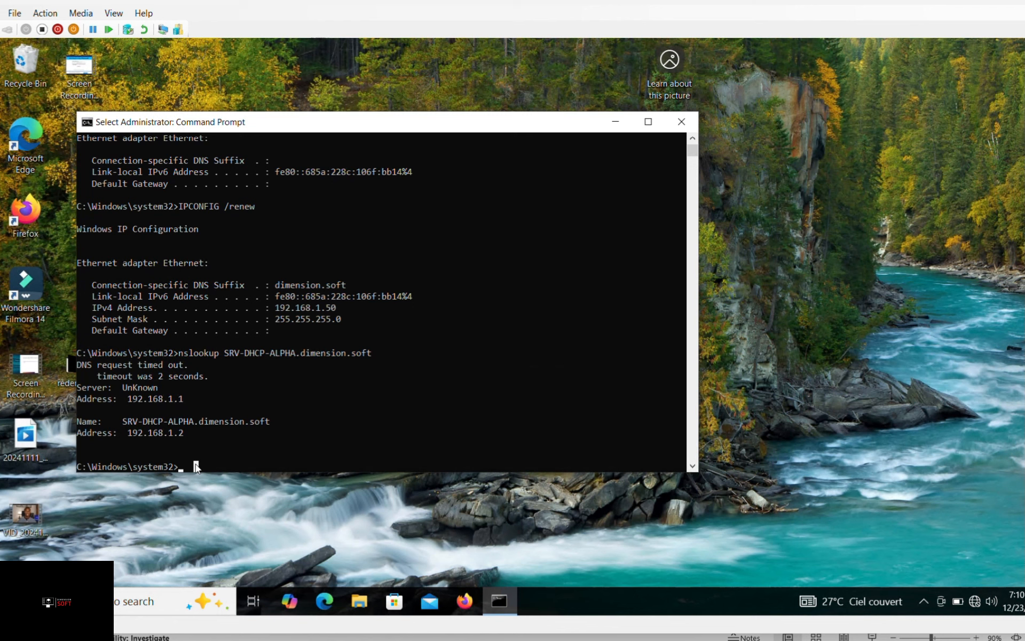
pyautogui.write('ipconf')
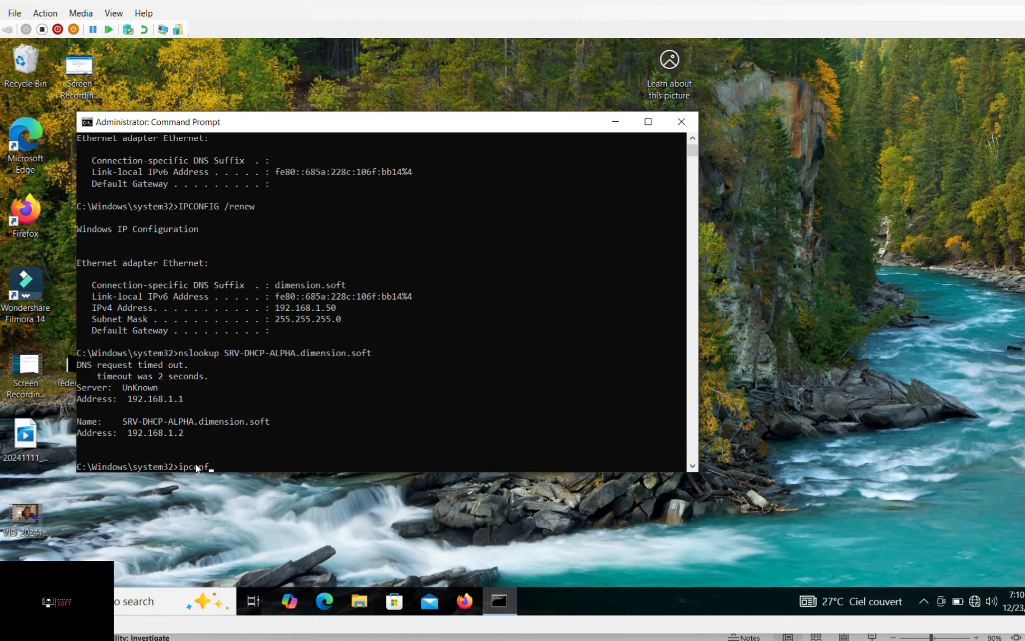
pyautogui.write('ig /release')
pyautogui.press('Return')
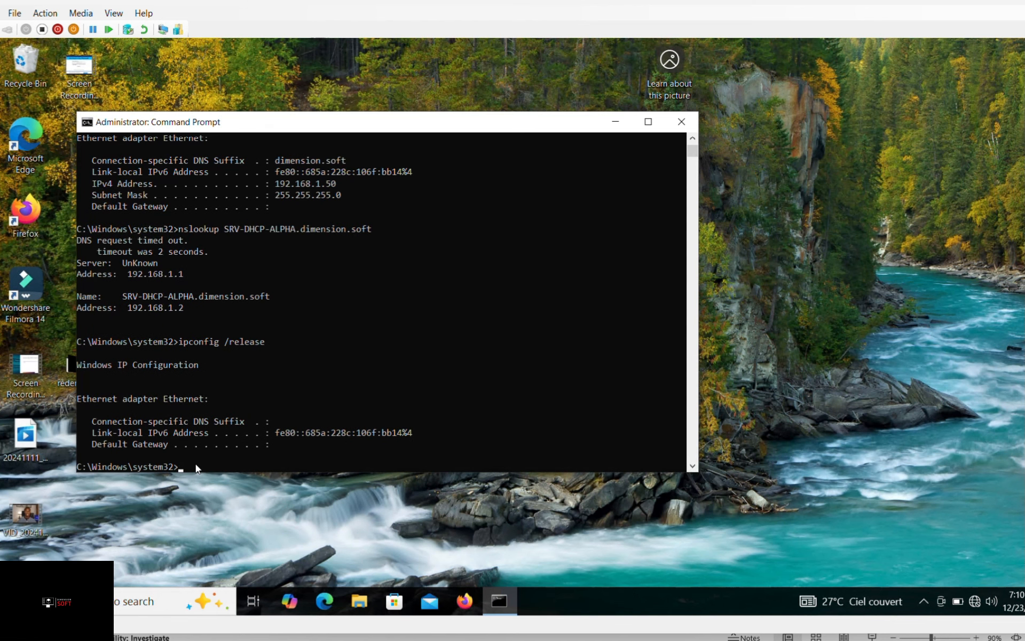
pyautogui.write('IPCONFIG /renew')
pyautogui.press('Return')
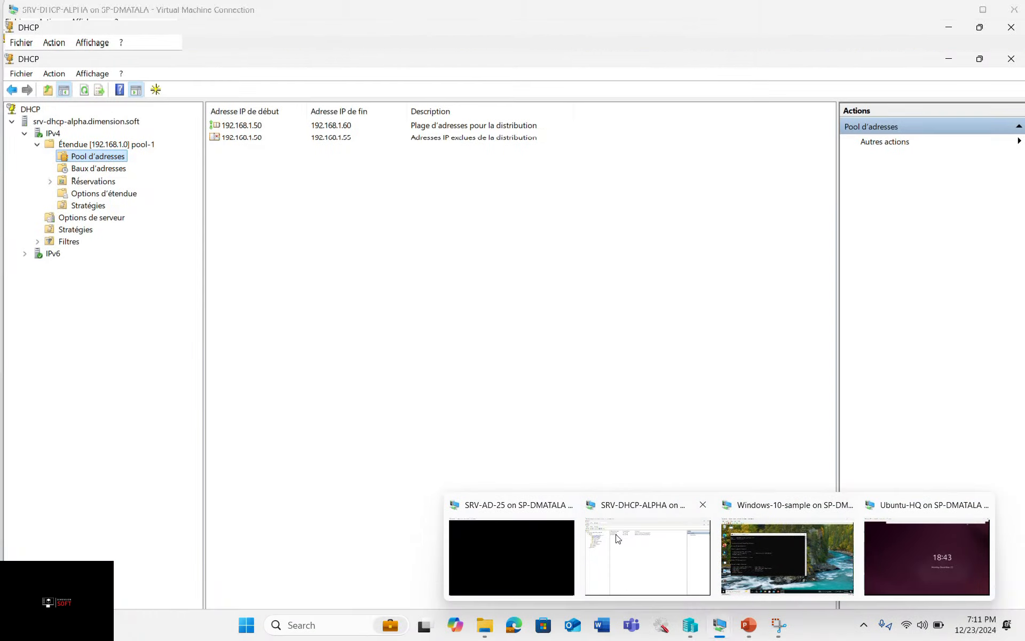
# Step: Switch to SRV-DHCP-ALPHA and start a new reservation in the pool-1 scope named "web server" with IP address 192.168.1.58
pyautogui.click(617, 533)
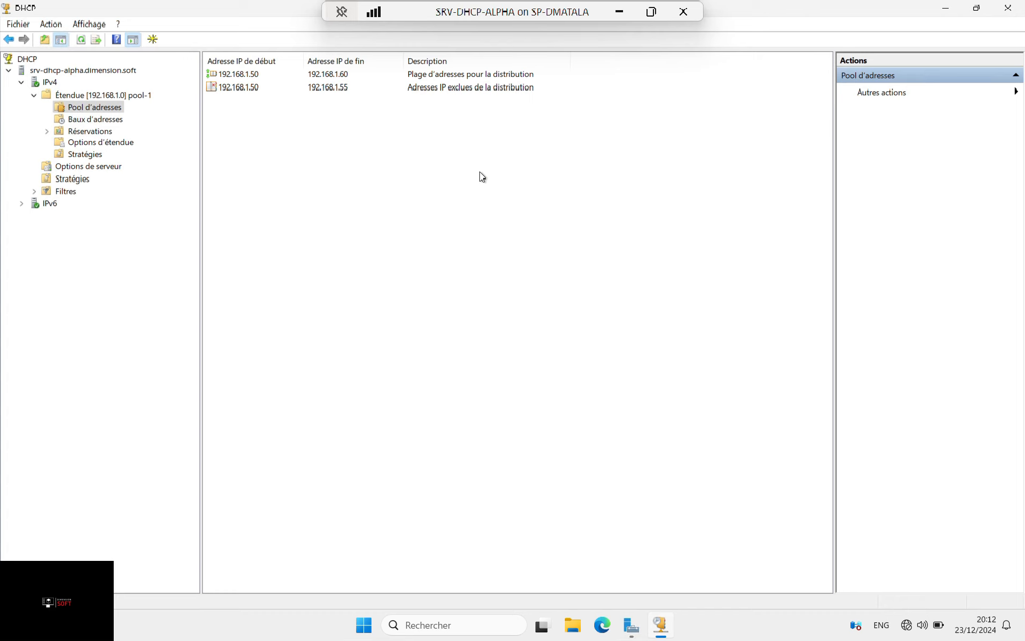
pyautogui.click(90, 132)
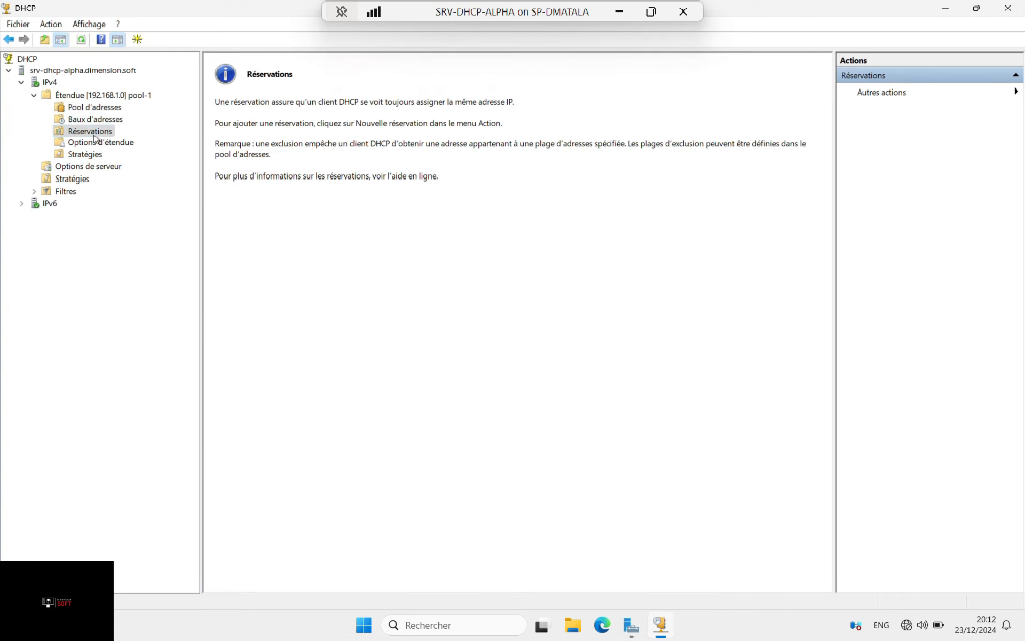
pyautogui.rightClick(99, 134)
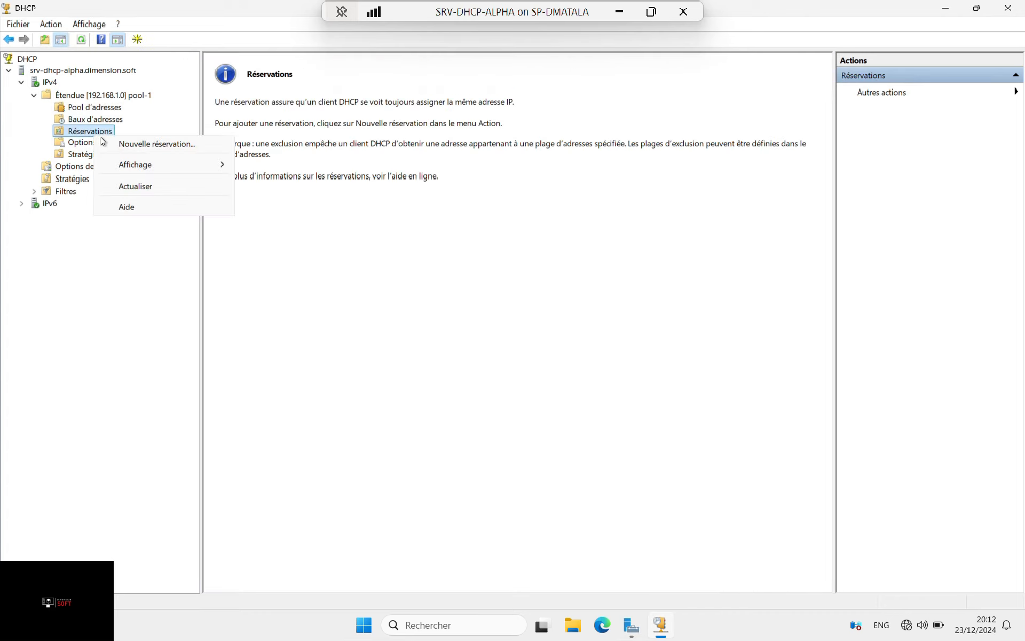
pyautogui.click(136, 148)
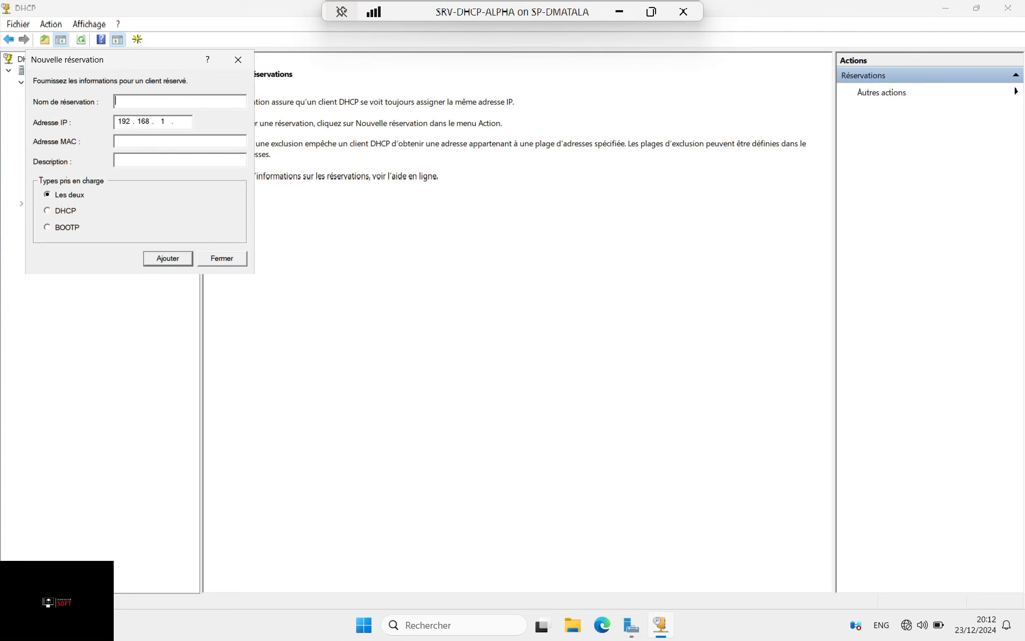
pyautogui.write('wev')
pyautogui.press('BackSpace')
pyautogui.write('n')
pyautogui.write(' server')
pyautogui.click(183, 124)
pyautogui.write('58')
# Step: In the Ubuntu-HQ terminal, clear the output and list the network interfaces with ifconfig
pyautogui.write('l')
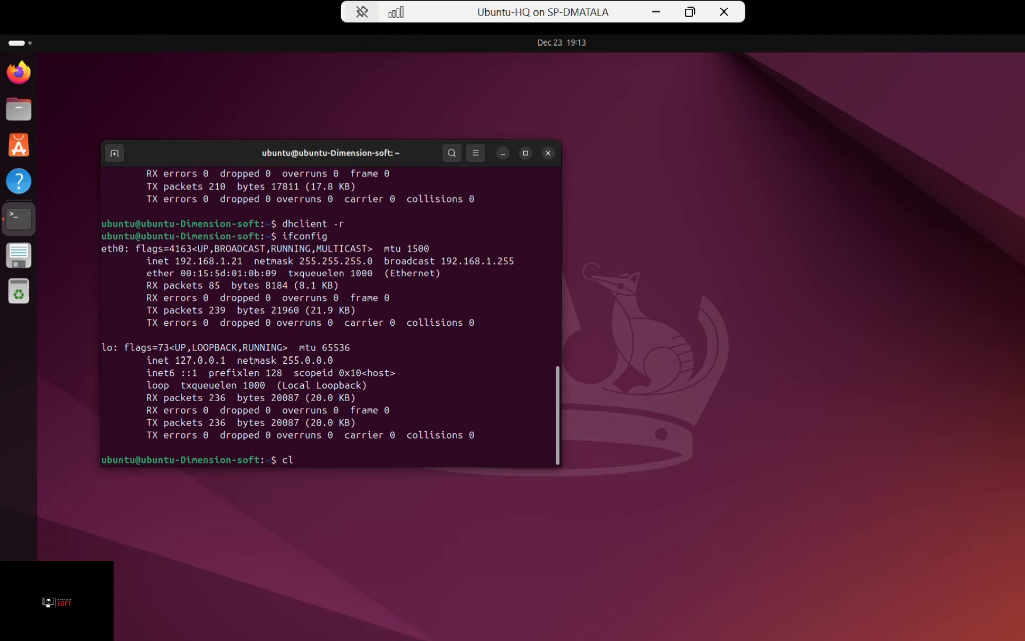
pyautogui.write('ear')
pyautogui.press('Return')
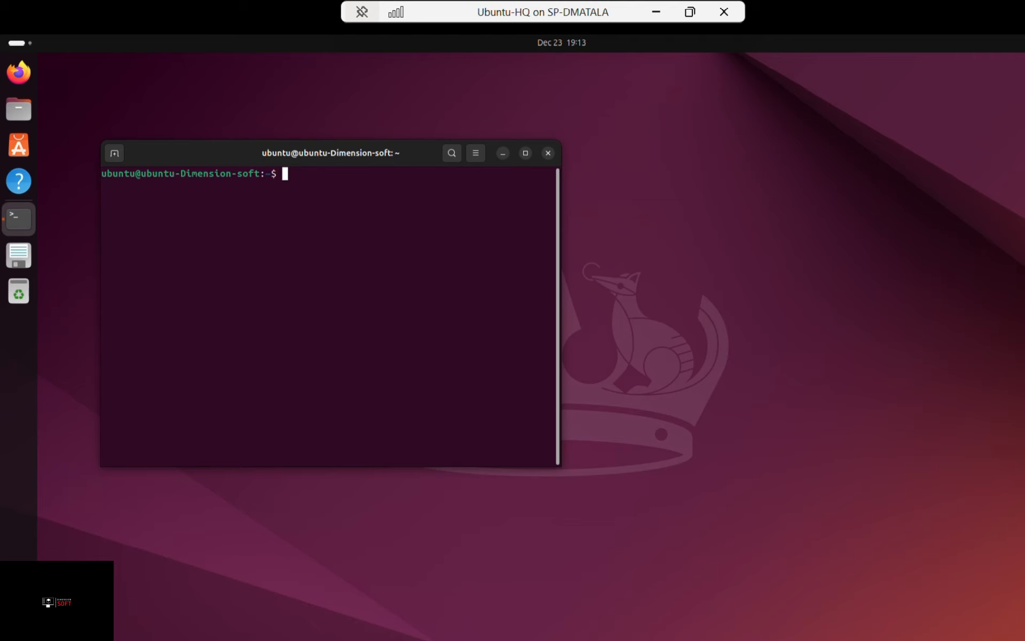
pyautogui.write('ifconfig')
pyautogui.press('Return')
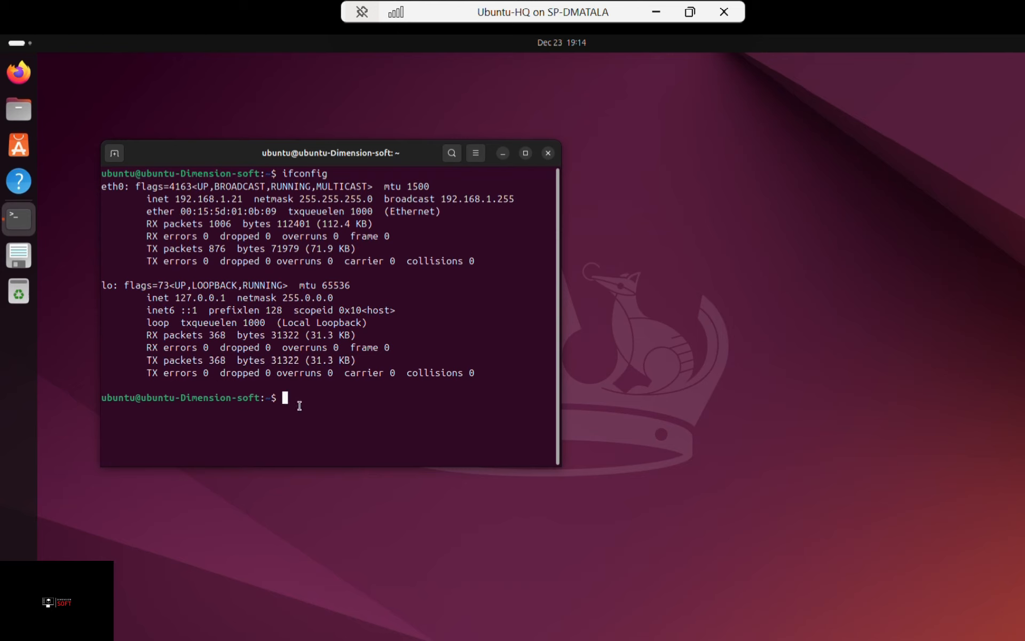
# Step: Bring eth0 down with sudo ifconfig eth0 down, entering the sudo password, and check the interface list with ifconfig
pyautogui.write('sudo ifconfig eth0 down')
pyautogui.press('Return')
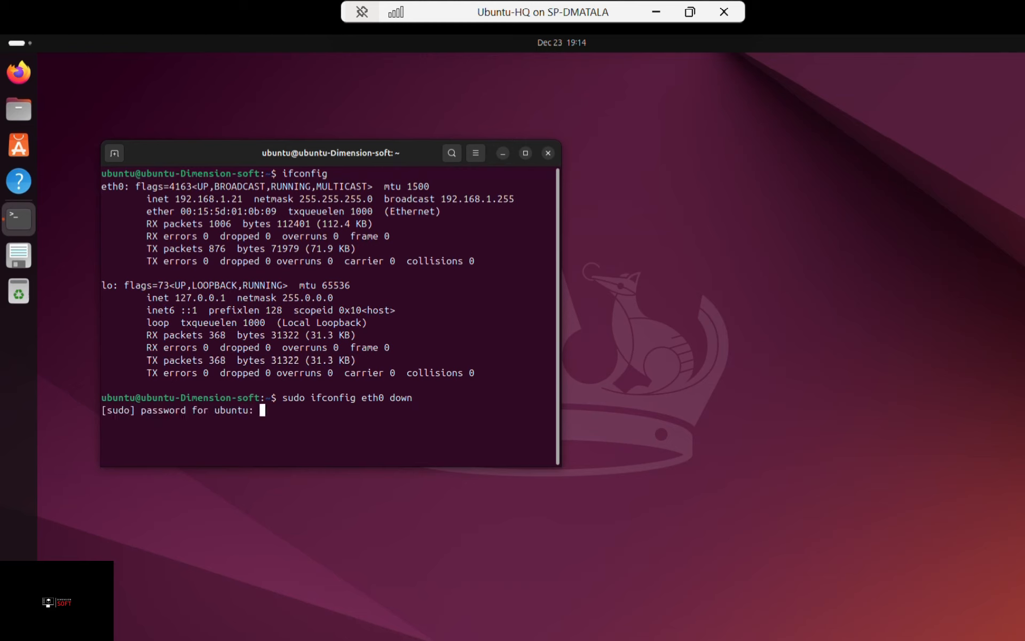
pyautogui.press('Return')
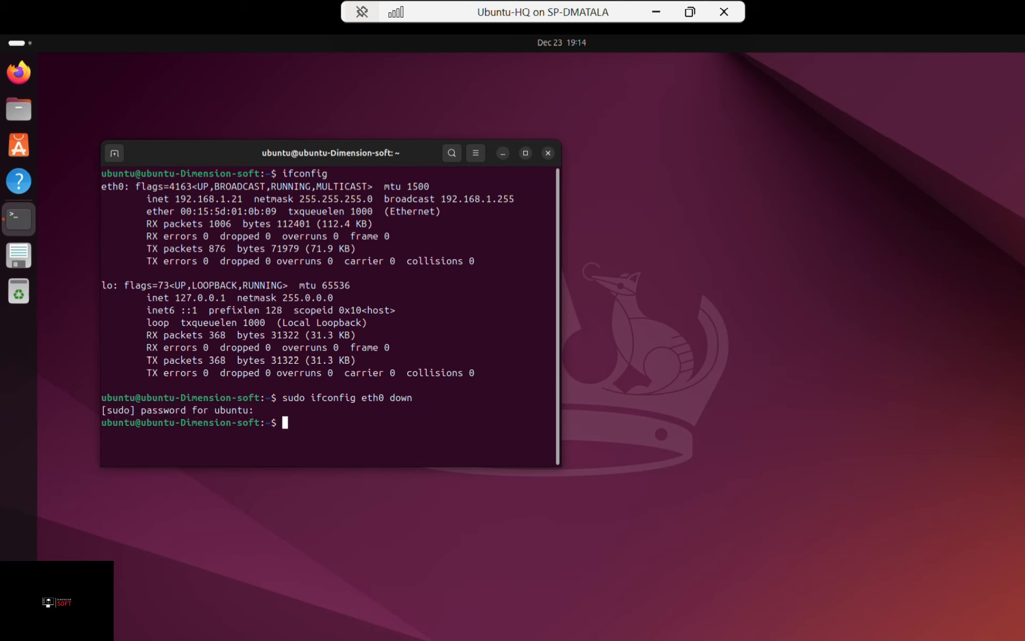
pyautogui.write('ifconfig')
pyautogui.press('Return')
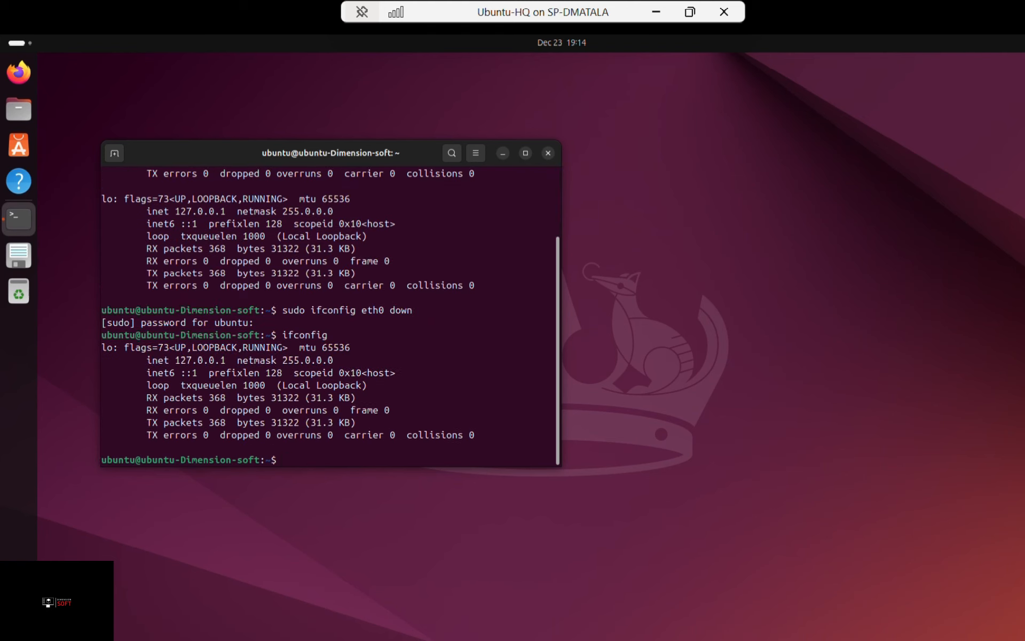
pyautogui.scroll(3, 290, 279)
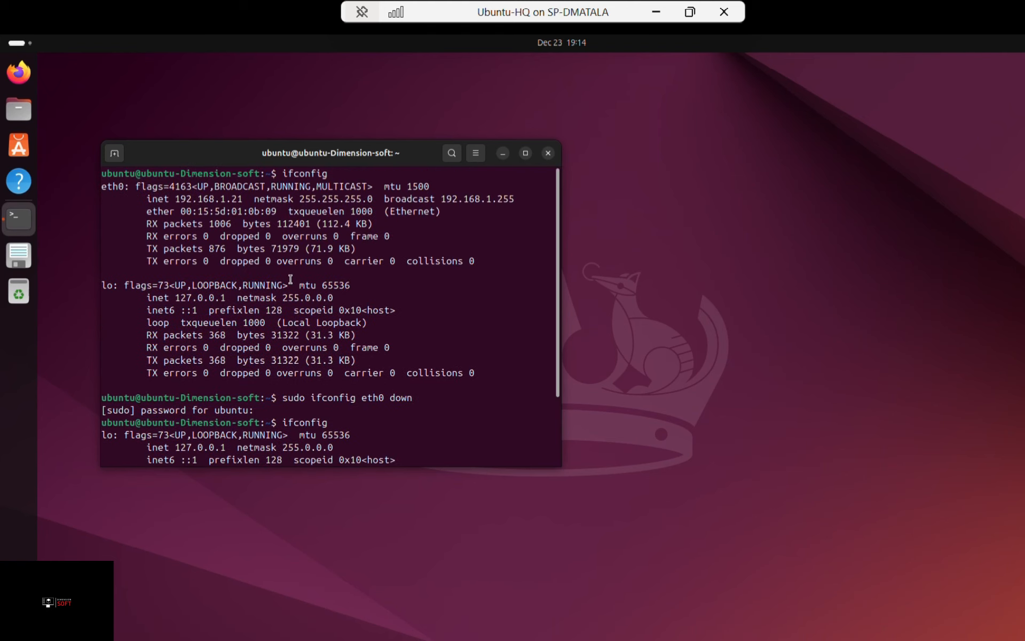
pyautogui.scroll(-3, 290, 278)
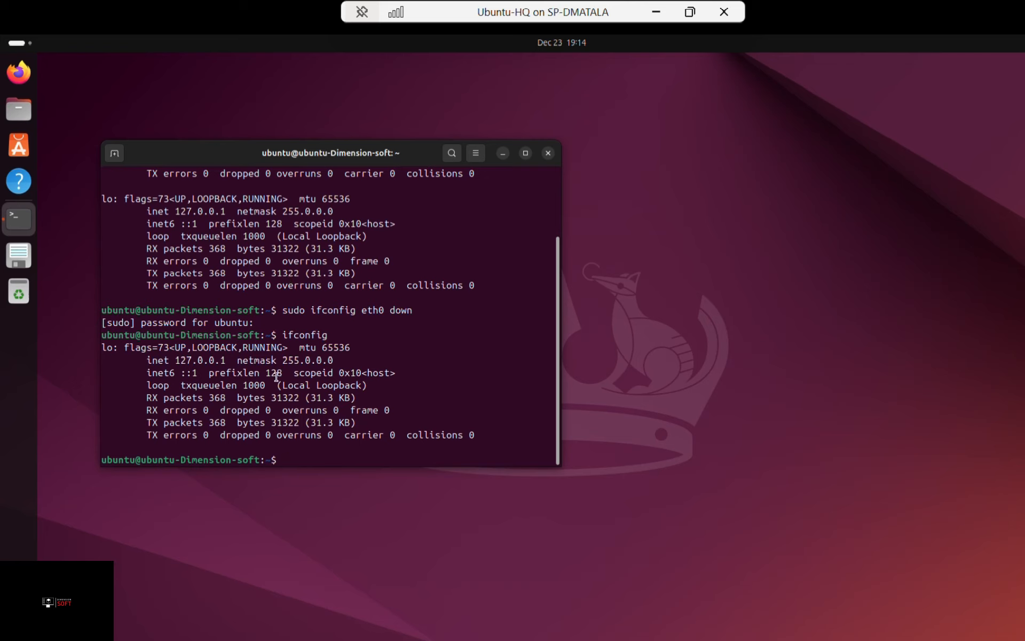
# Step: Bring the interface back up with sudo ifconfig eth0 up and list the interfaces to check its address
pyautogui.press('Up')
pyautogui.press('Up')
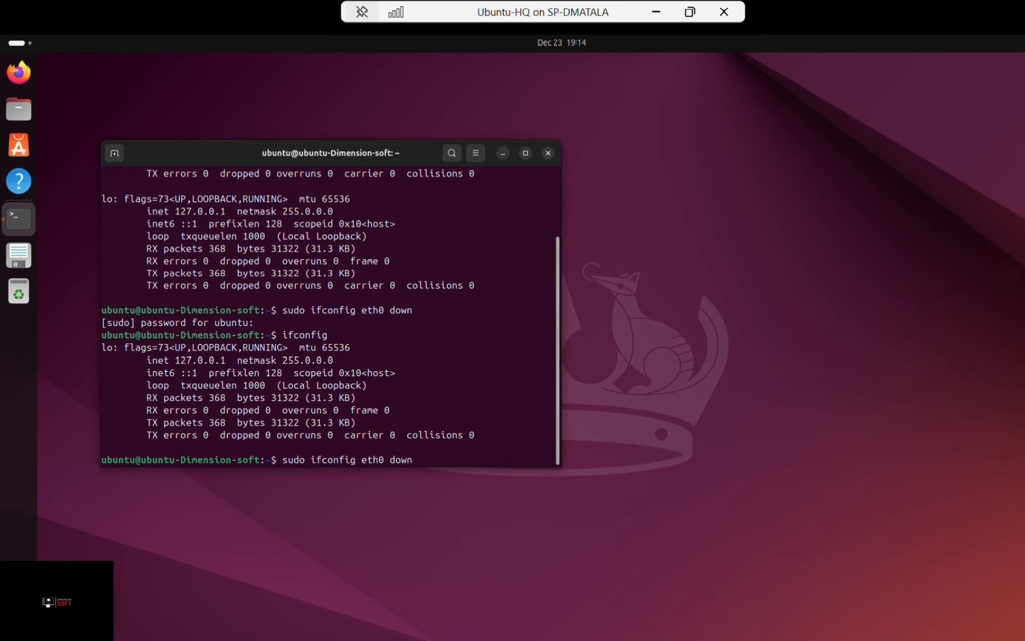
pyautogui.press('BackSpace')
pyautogui.press('BackSpace')
pyautogui.press('BackSpace')
pyautogui.write('up')
pyautogui.press('Return')
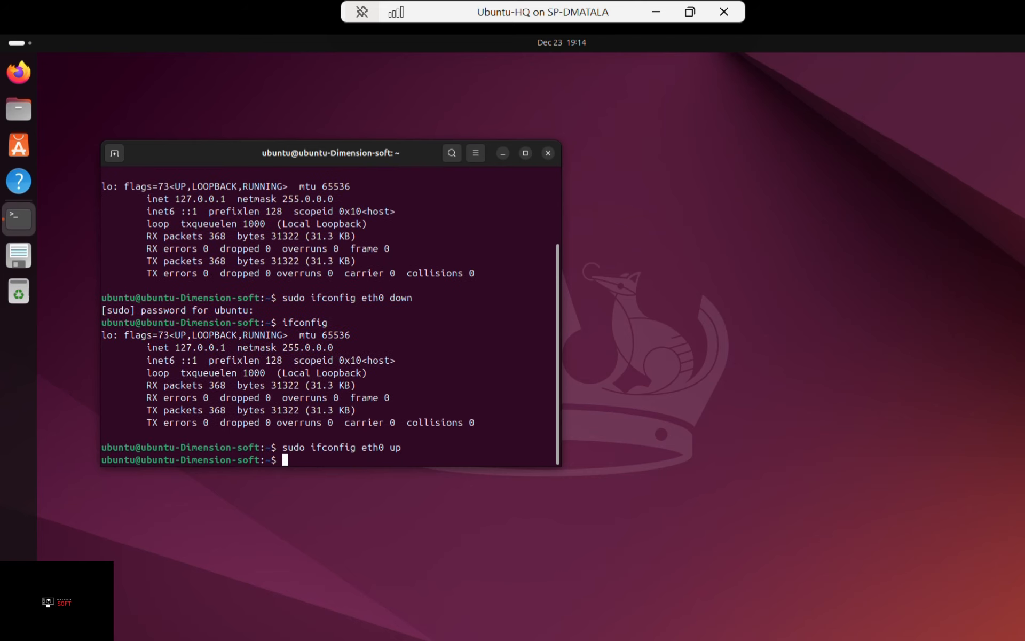
pyautogui.press('Up')
pyautogui.press('Up')
pyautogui.press('Return')
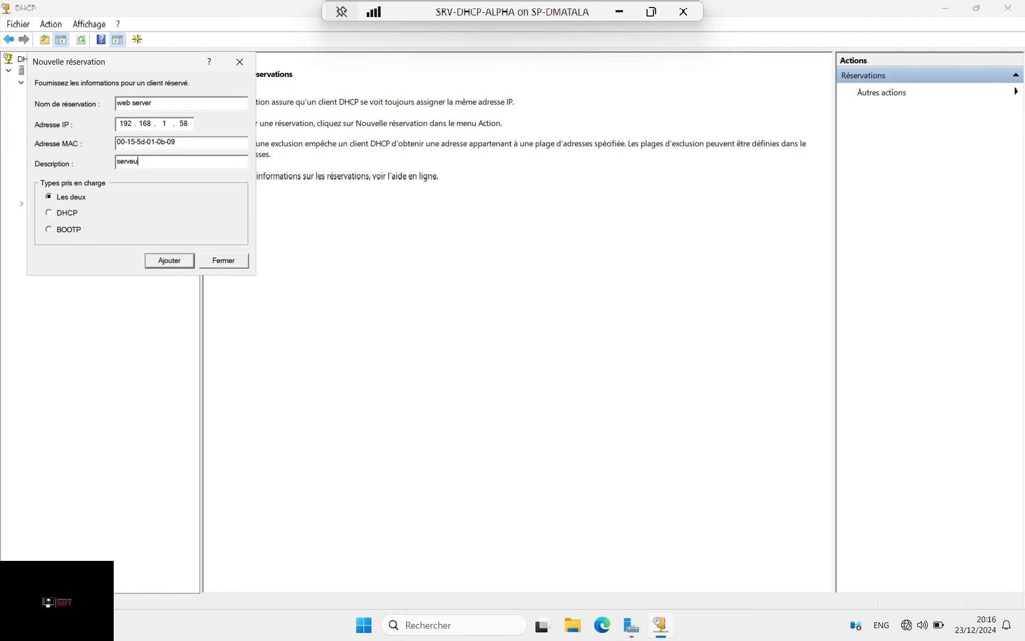
# Step: On SRV-DHCP-ALPHA, add the web server reservation with description "serveur web" and supported type DHCP, and close the reservation dialog
pyautogui.write('web')
pyautogui.click(166, 262)
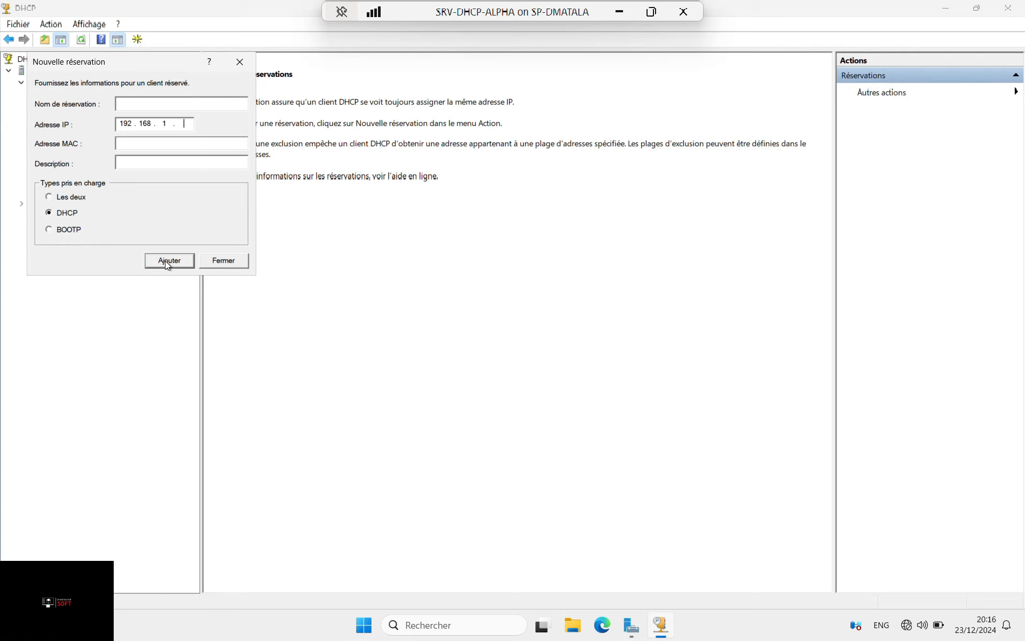
pyautogui.click(218, 262)
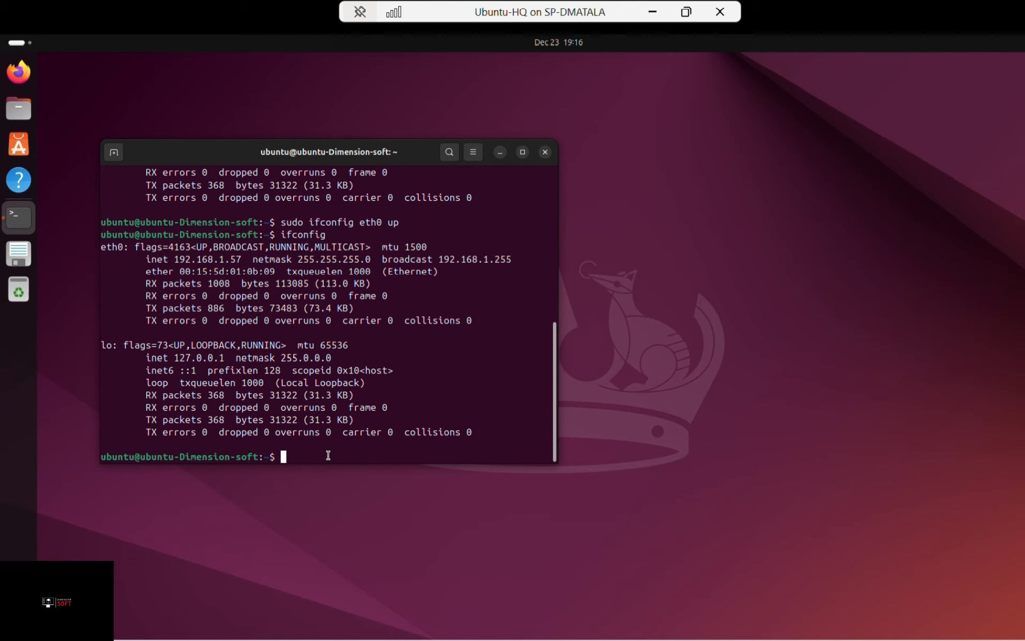
# Step: In the Ubuntu-HQ terminal, check the address with ifconfig, try to release the lease with dhclient -r, and recheck the interfaces
pyautogui.write('ifconfig')
pyautogui.press('Return')
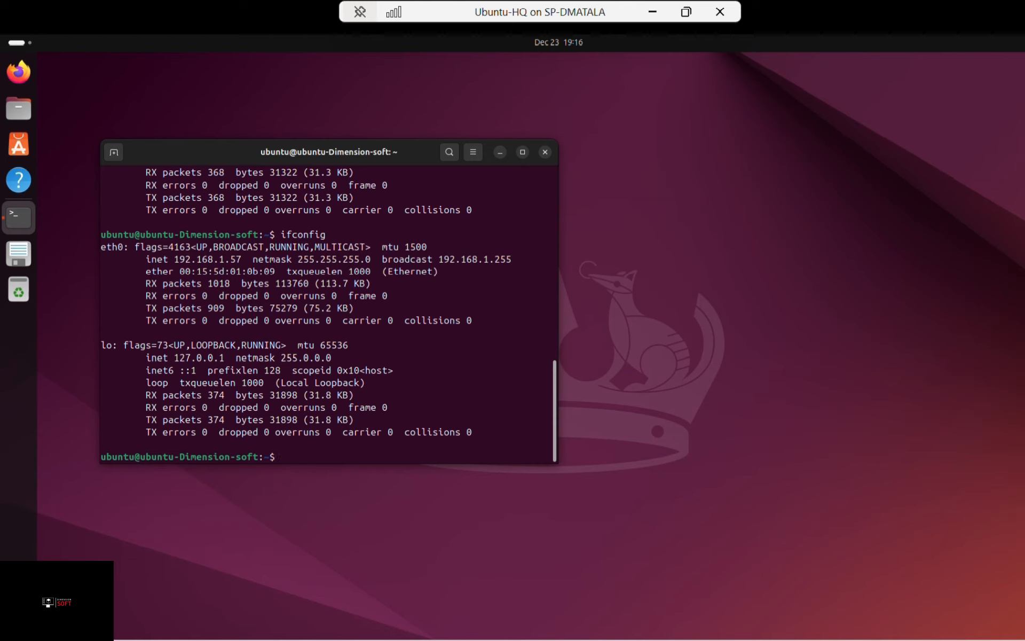
pyautogui.write('dhclient -r')
pyautogui.press('Return')
pyautogui.press('Up')
pyautogui.press('Up')
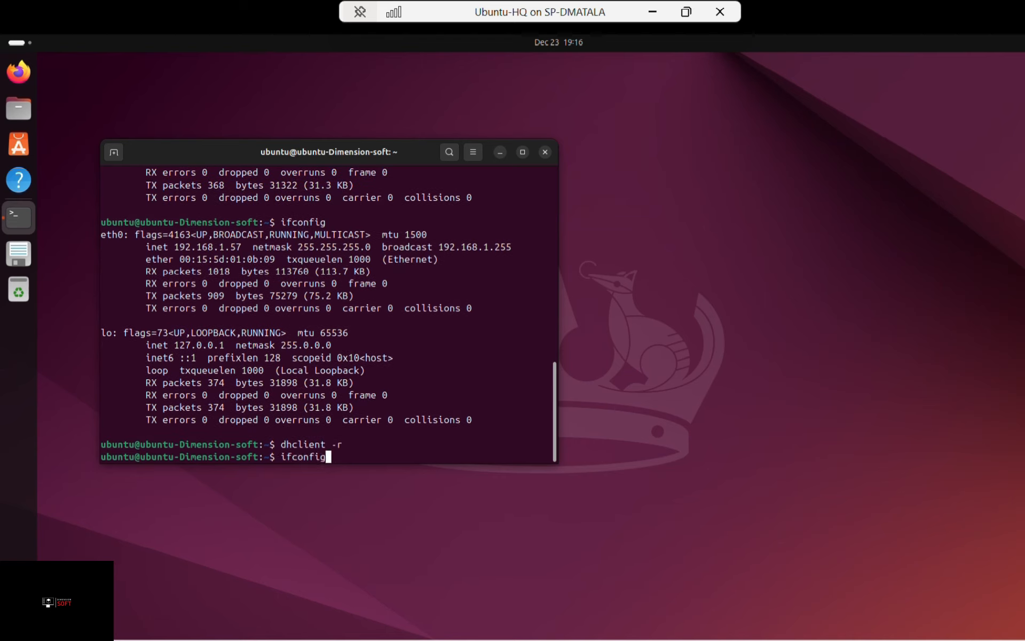
pyautogui.press('Return')
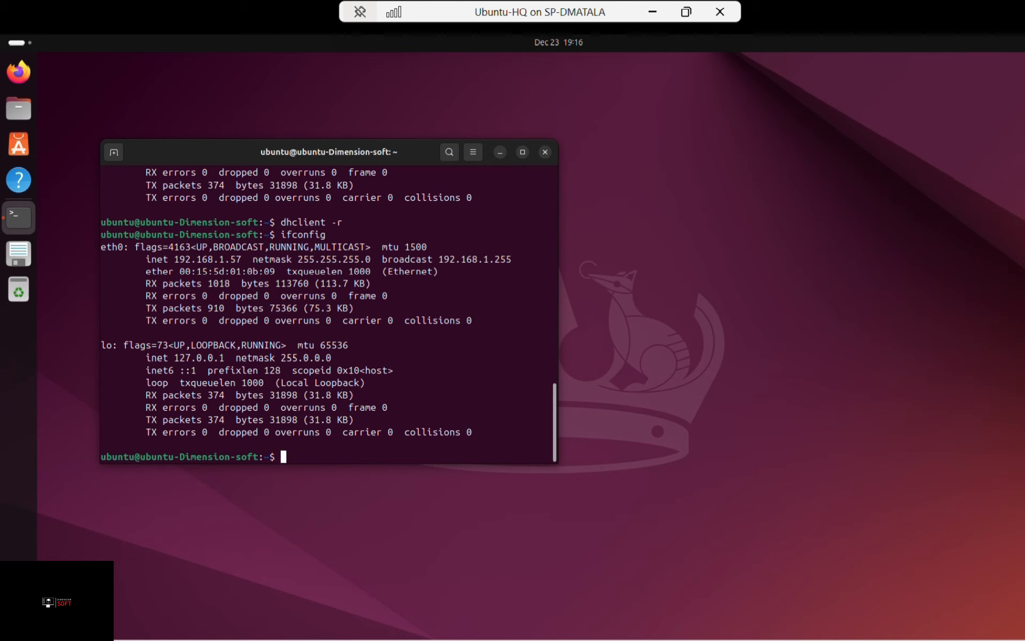
# Step: Bring the Ubuntu machine's eth0 interface down again with sudo ifconfig eth0 down
pyautogui.press('Up')
pyautogui.press('Up')
pyautogui.press('Up')
pyautogui.press('Up')
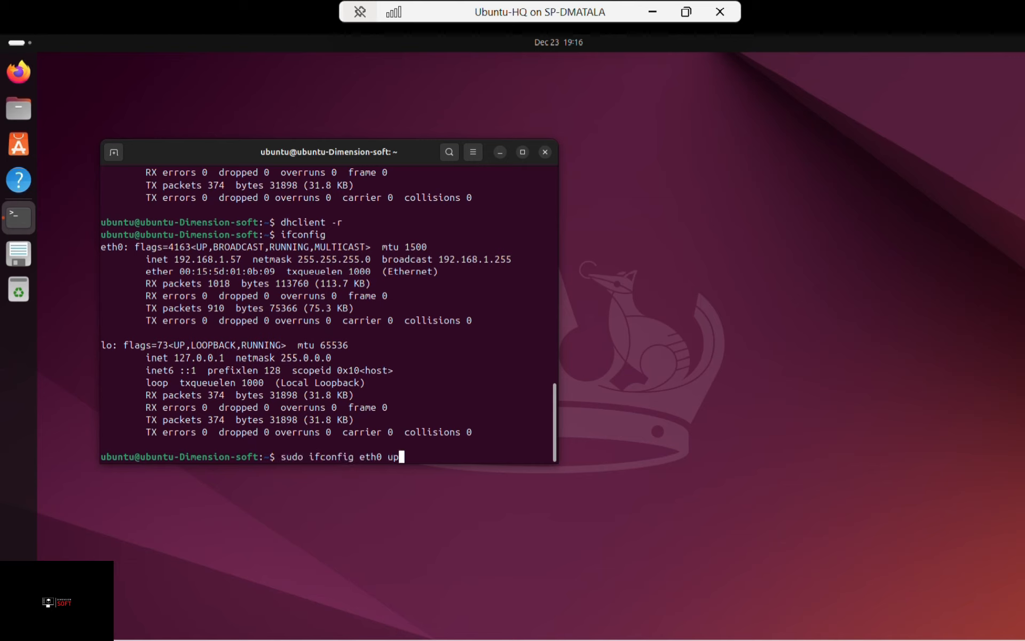
pyautogui.press('Up')
pyautogui.press('Up')
pyautogui.press('Return')
# Step: Reactivate eth0 with sudo ifconfig eth0 up and run ifconfig to check the address assigned by the reservation
pyautogui.press('Up')
pyautogui.press('Up')
pyautogui.press('Up')
pyautogui.press('Up')
pyautogui.press('Up')
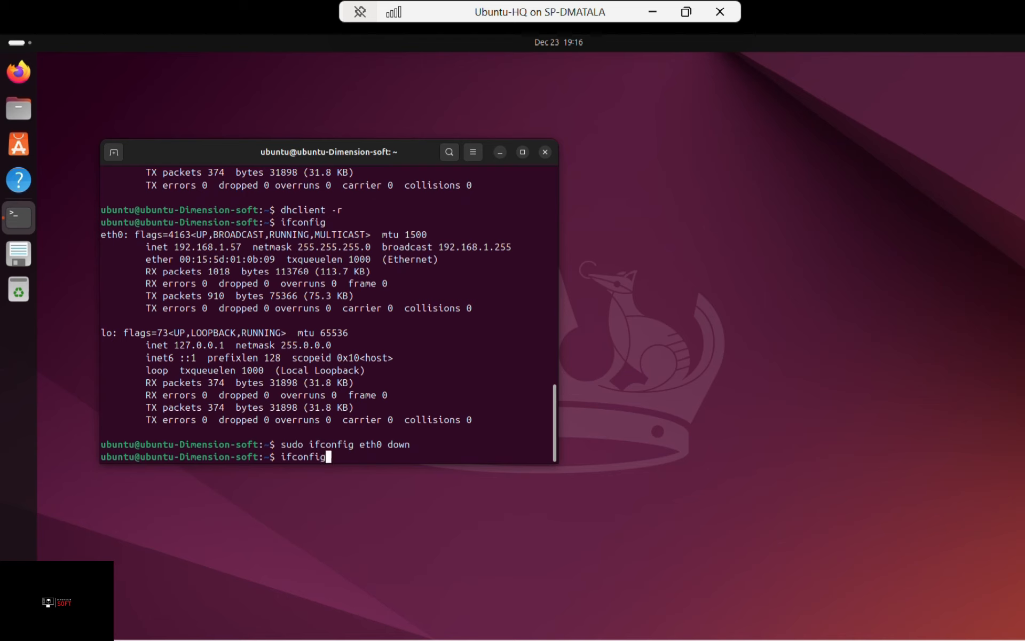
pyautogui.press('Return')
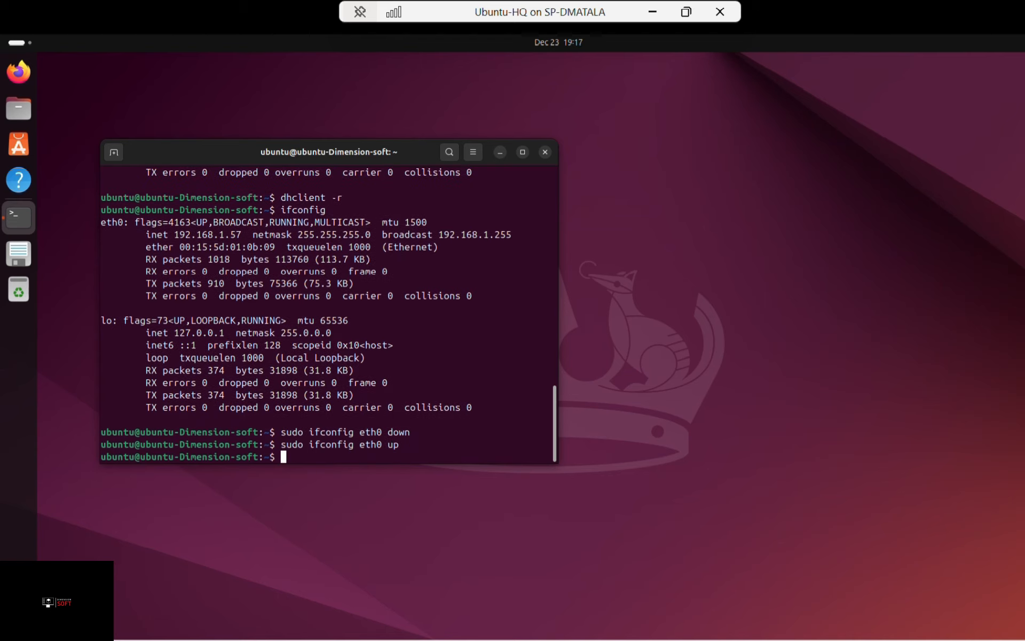
pyautogui.write('ifconfig')
pyautogui.press('Return')
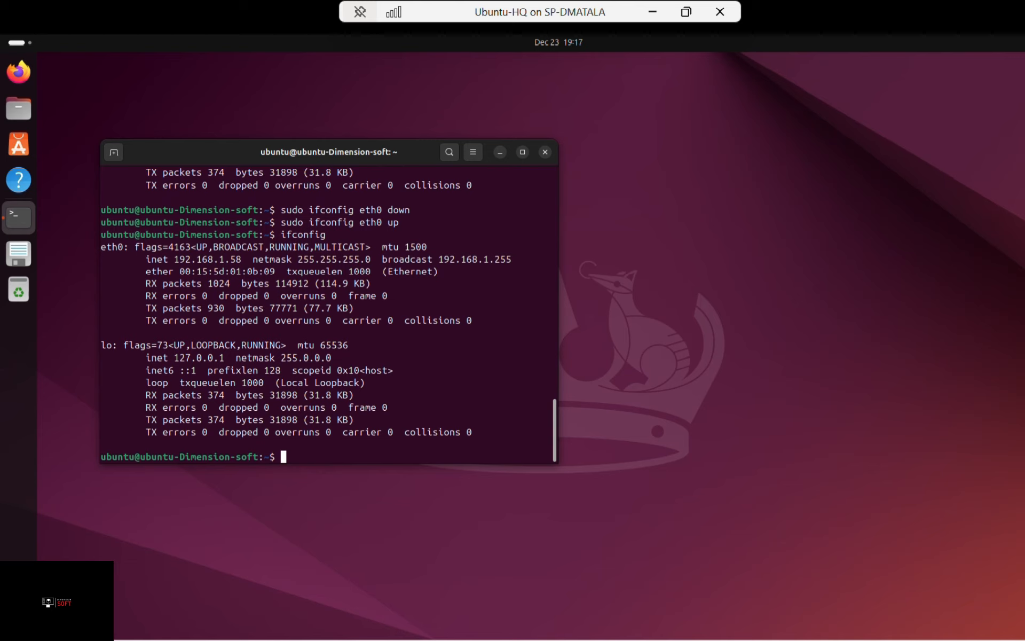